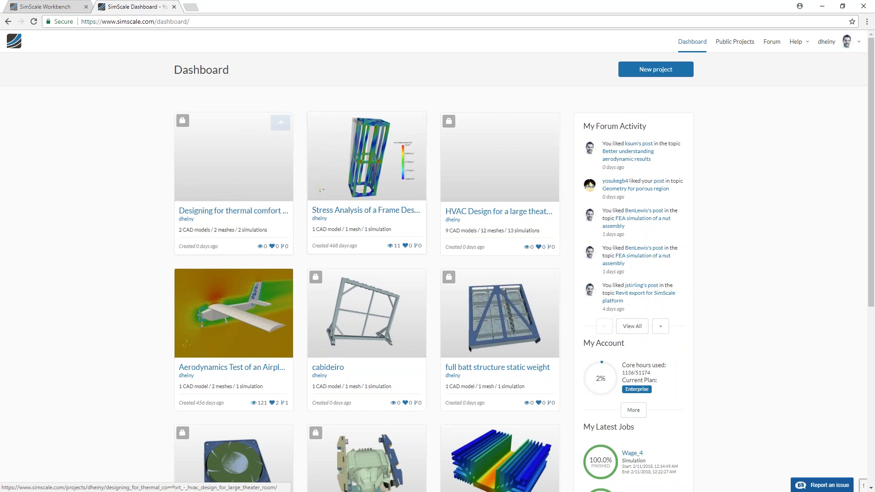
- Switch to the SimScale Workbench and load the Design 1 - ceiling inlets geometry in the Mesh Creator
{"action": "left_click", "coordinate": [48, 7]}
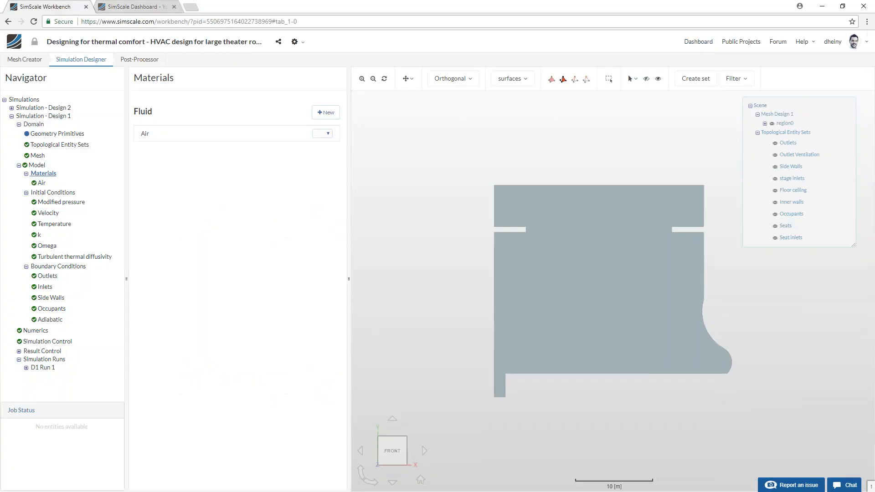
{"action": "left_click", "coordinate": [25, 59]}
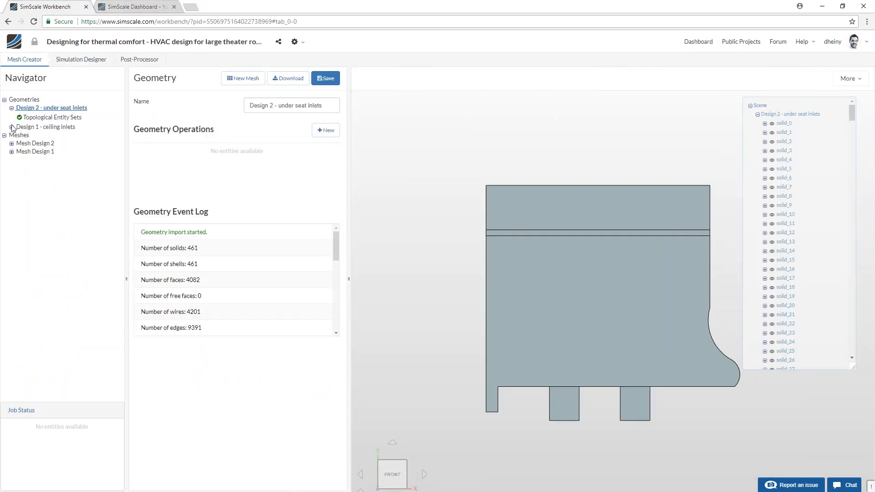
{"action": "left_click", "coordinate": [11, 128]}
{"action": "left_click", "coordinate": [18, 128]}
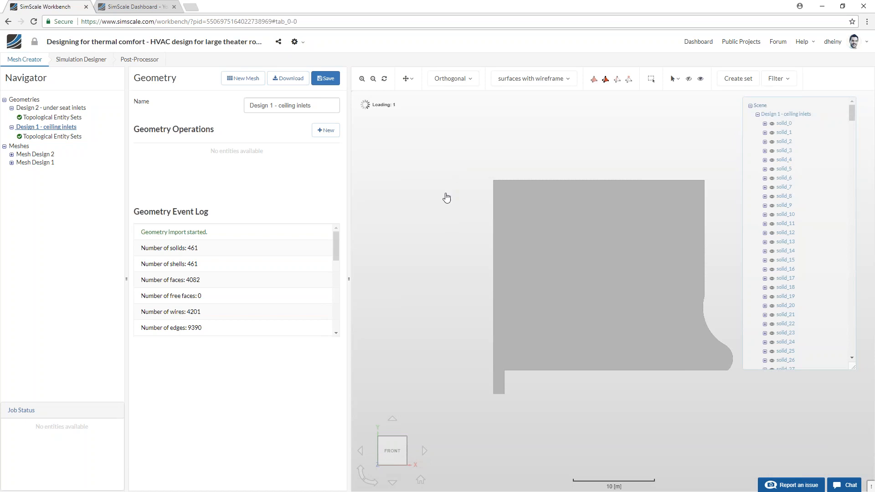
- Hide the theater geometry's ceiling and its outer wall faces on the curved side and behind the stage to expose the interior
{"action": "left_click_drag", "start_coordinate": [488, 307], "coordinate": [642, 151]}
{"action": "left_click", "coordinate": [689, 78]}
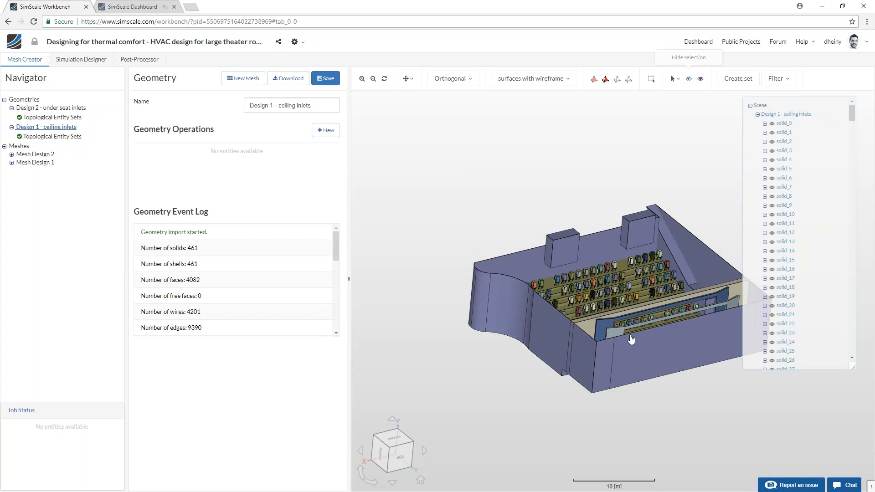
{"action": "left_click_drag", "start_coordinate": [520, 210], "coordinate": [504, 259]}
{"action": "scroll", "coordinate": [533, 336], "scroll_direction": "up", "scroll_amount": 2}
{"action": "left_click", "coordinate": [534, 336]}
{"action": "left_click", "coordinate": [656, 321]}
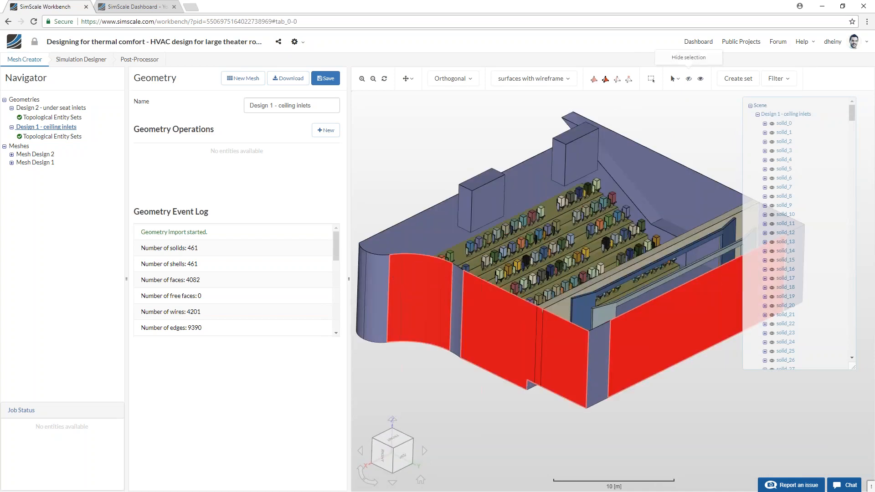
{"action": "left_click", "coordinate": [689, 79]}
- Examine the circular floor openings beneath the theater seats
{"action": "mouse_move", "coordinate": [461, 144]}
{"action": "left_mouse_down"}
{"action": "mouse_move", "coordinate": [495, 137]}
{"action": "mouse_move", "coordinate": [473, 153]}
{"action": "left_mouse_up"}
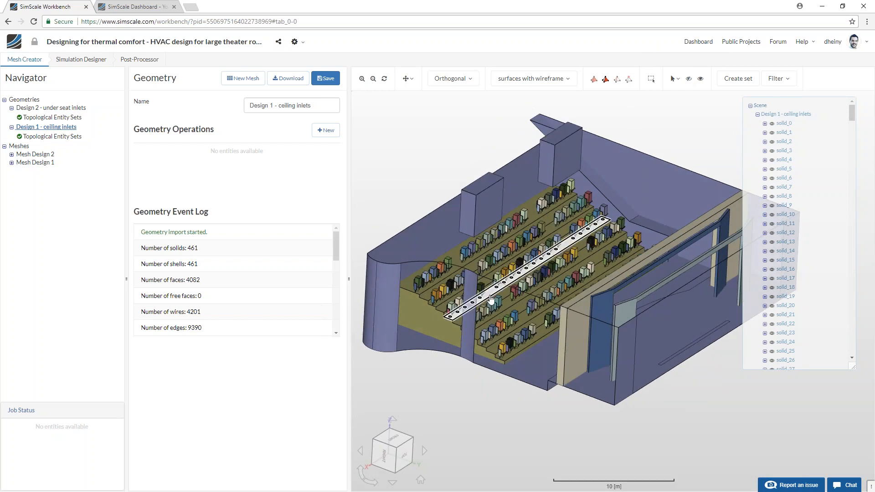
{"action": "scroll", "coordinate": [508, 341], "scroll_direction": "up", "scroll_amount": 5}
{"action": "scroll", "coordinate": [509, 340], "scroll_direction": "up", "scroll_amount": 5}
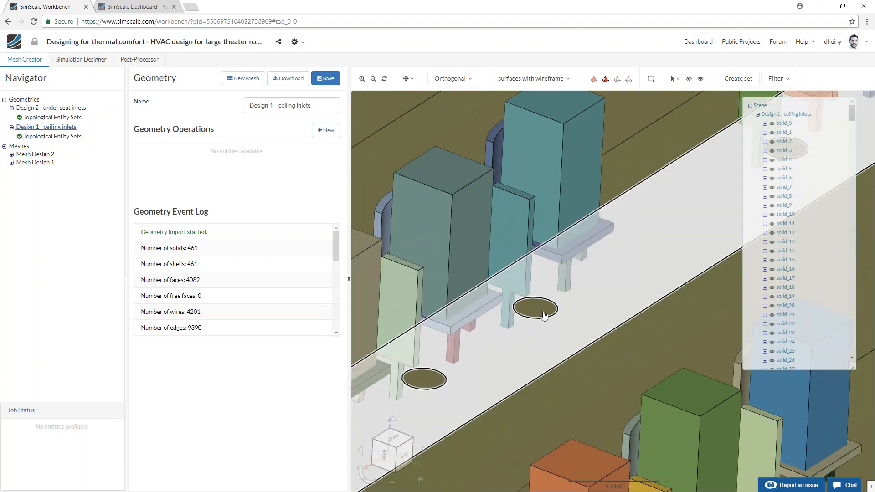
{"action": "scroll", "coordinate": [551, 309], "scroll_direction": "down", "scroll_amount": 5}
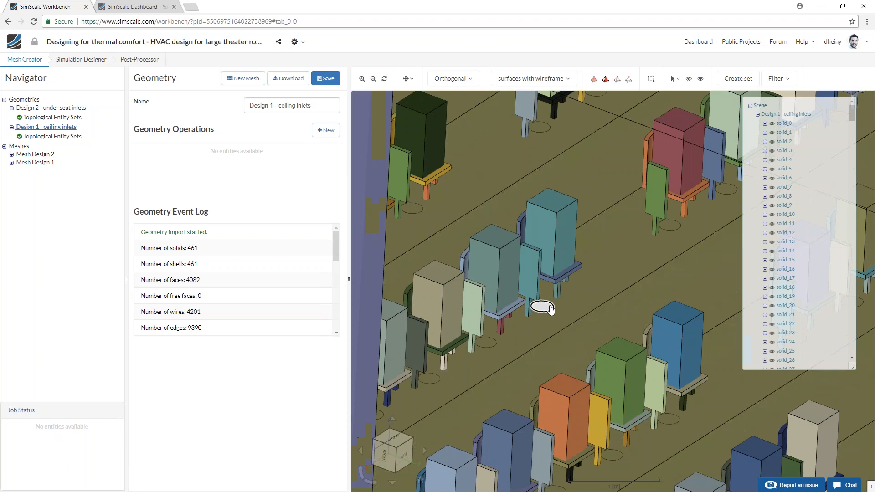
{"action": "scroll", "coordinate": [549, 309], "scroll_direction": "down", "scroll_amount": 5}
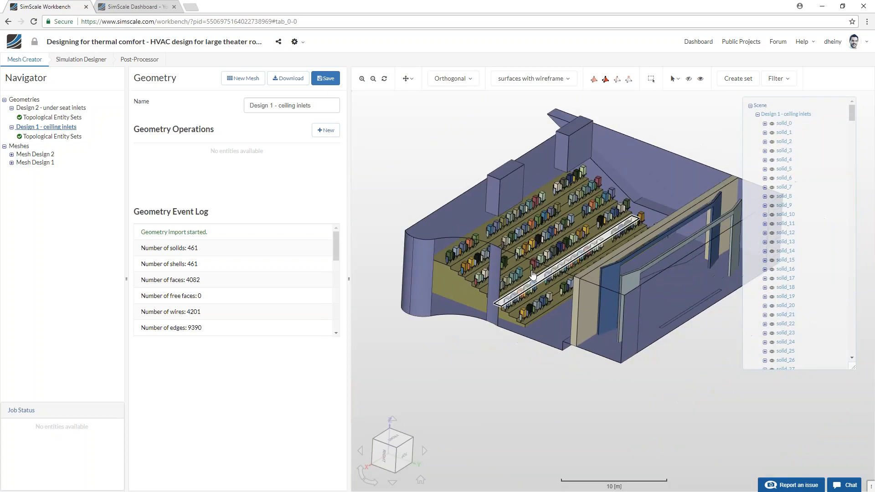
- Examine the narrow rectangular floor slots in front of the stage
{"action": "left_click_drag", "start_coordinate": [557, 372], "coordinate": [600, 285]}
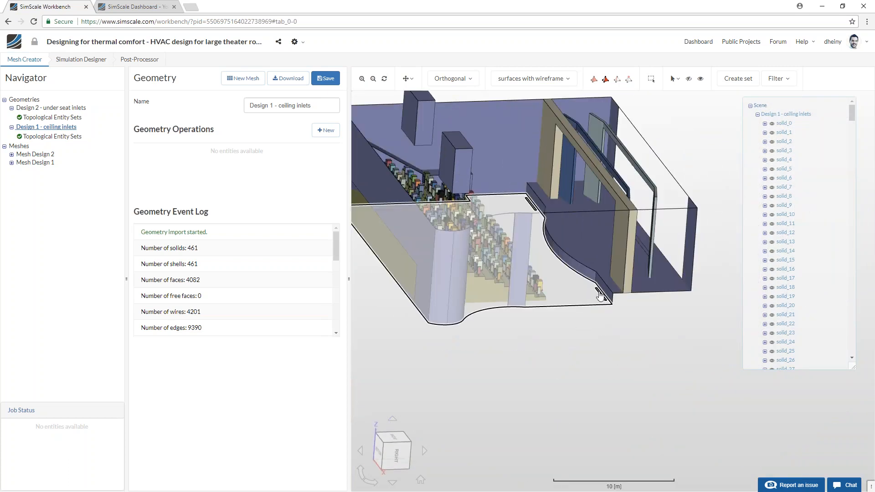
{"action": "scroll", "coordinate": [604, 301], "scroll_direction": "up", "scroll_amount": 5}
{"action": "scroll", "coordinate": [604, 300], "scroll_direction": "down", "scroll_amount": 3}
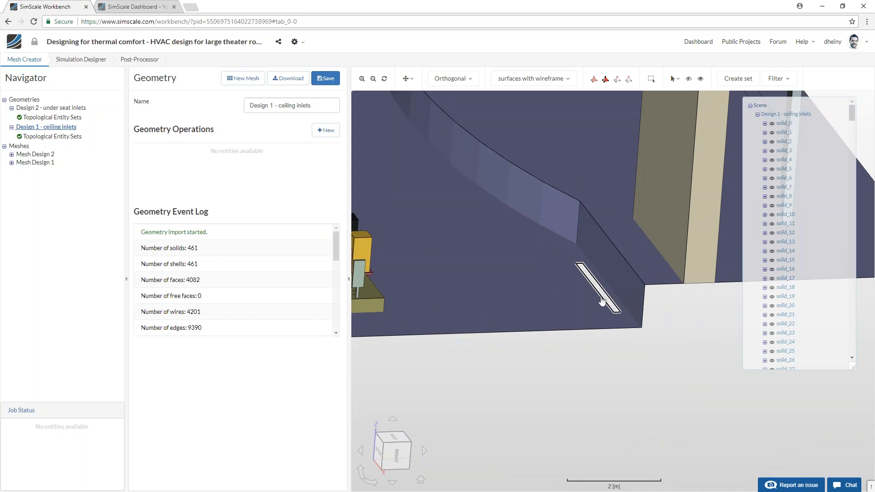
{"action": "right_click_drag", "start_coordinate": [584, 265], "coordinate": [606, 317]}
{"action": "scroll", "coordinate": [605, 317], "scroll_direction": "down", "scroll_amount": 1}
{"action": "scroll", "coordinate": [599, 279], "scroll_direction": "down", "scroll_amount": 3}
- Examine the stepped seating rows and their occupants up close and in relation to the whole theater
{"action": "left_click_drag", "start_coordinate": [589, 241], "coordinate": [582, 285]}
{"action": "right_click_drag", "start_coordinate": [586, 287], "coordinate": [606, 284]}
{"action": "scroll", "coordinate": [523, 326], "scroll_direction": "up", "scroll_amount": 5}
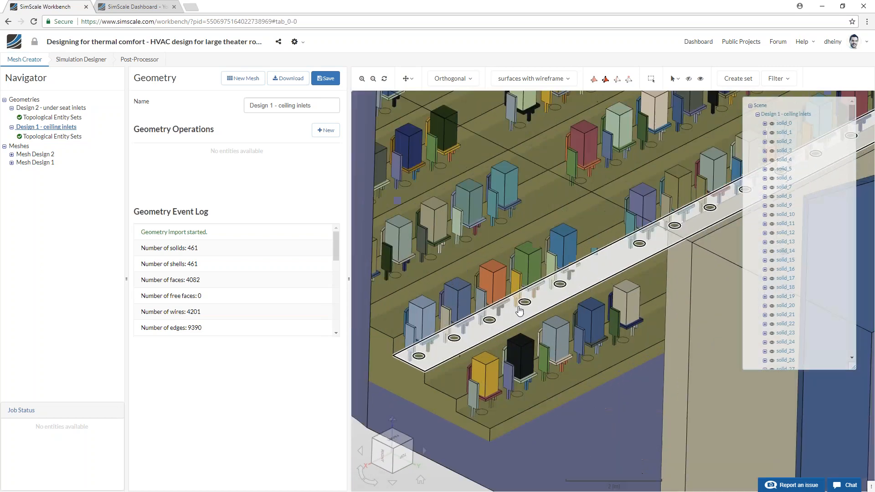
{"action": "scroll", "coordinate": [599, 319], "scroll_direction": "down", "scroll_amount": 3}
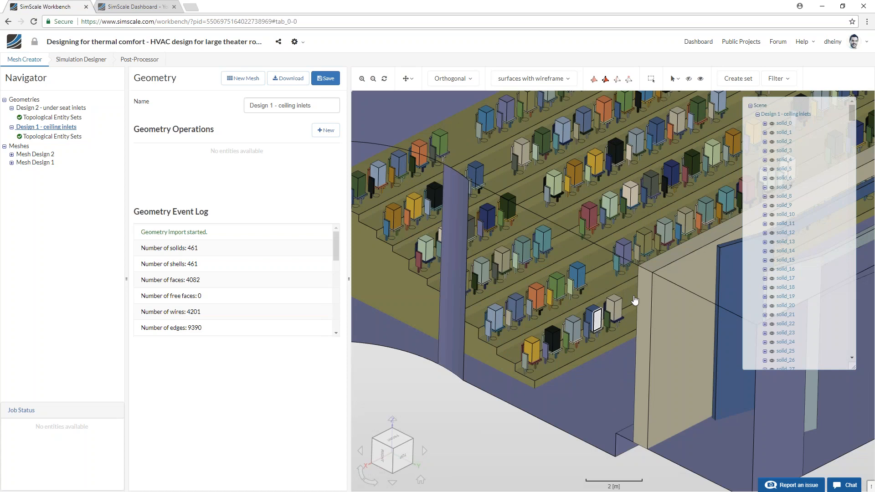
{"action": "scroll", "coordinate": [615, 287], "scroll_direction": "down", "scroll_amount": 1}
{"action": "scroll", "coordinate": [615, 287], "scroll_direction": "down", "scroll_amount": 5}
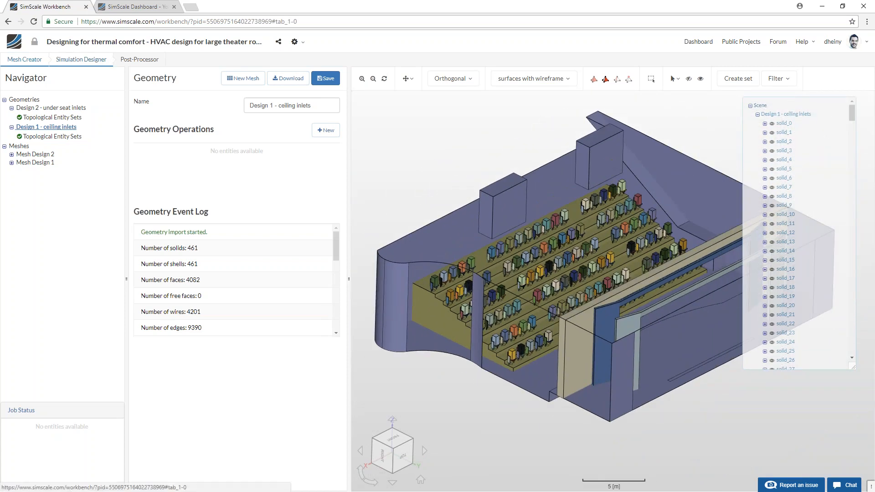
- Open the Design 1 simulation in the Simulation Designer and render its mesh as surfaces with wireframe
{"action": "left_click", "coordinate": [85, 62]}
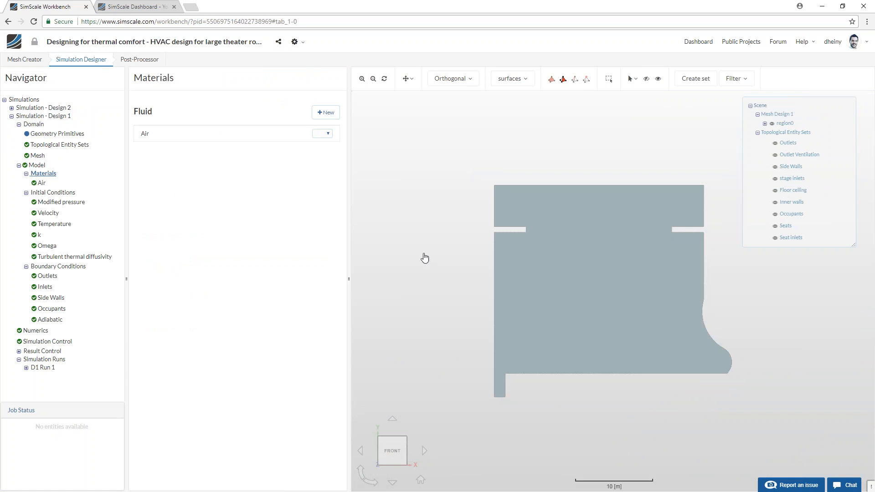
{"action": "left_click_drag", "start_coordinate": [428, 198], "coordinate": [678, 341]}
{"action": "scroll", "coordinate": [678, 342], "scroll_direction": "up", "scroll_amount": 4}
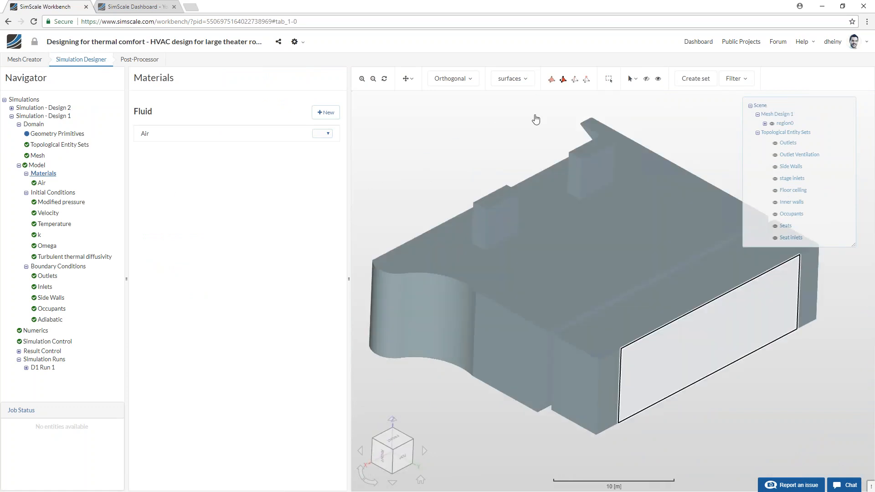
{"action": "left_click", "coordinate": [513, 79]}
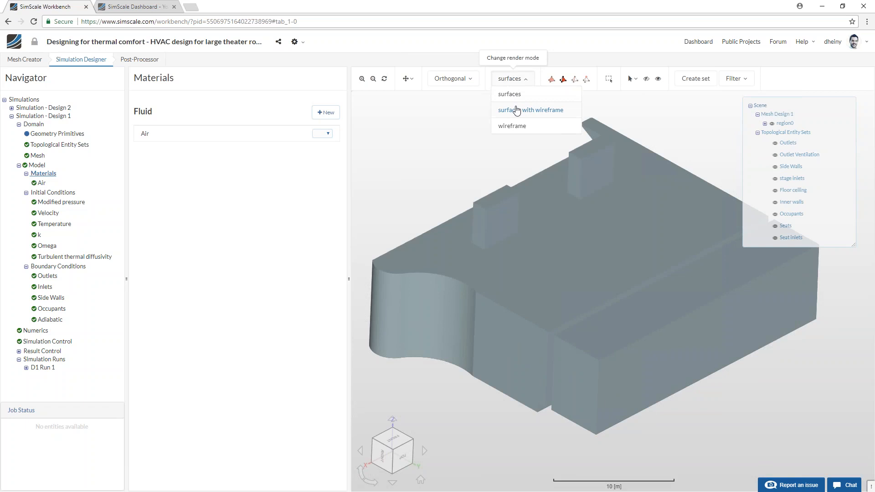
{"action": "left_click", "coordinate": [516, 110]}
- Inspect the mesh refinement along the building's corner edges and open the general information of Mesh Design 1
{"action": "scroll", "coordinate": [555, 323], "scroll_direction": "up", "scroll_amount": 3}
{"action": "scroll", "coordinate": [554, 323], "scroll_direction": "up", "scroll_amount": 5}
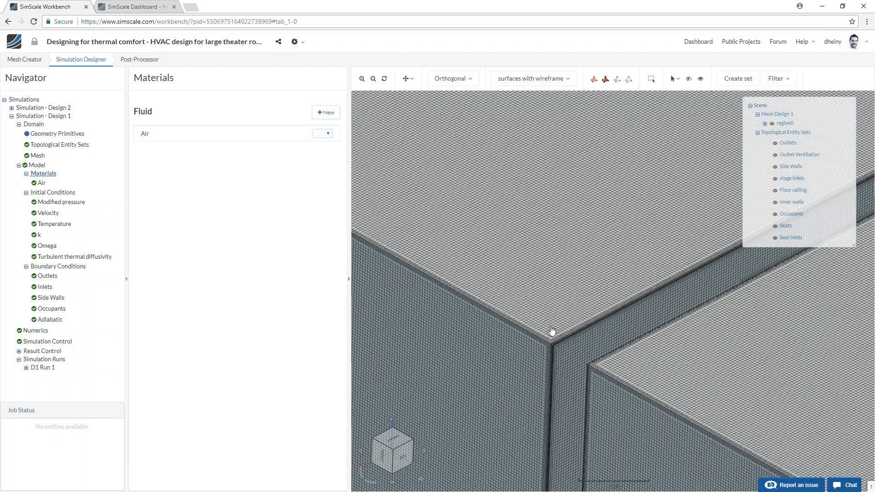
{"action": "scroll", "coordinate": [552, 330], "scroll_direction": "up", "scroll_amount": 2}
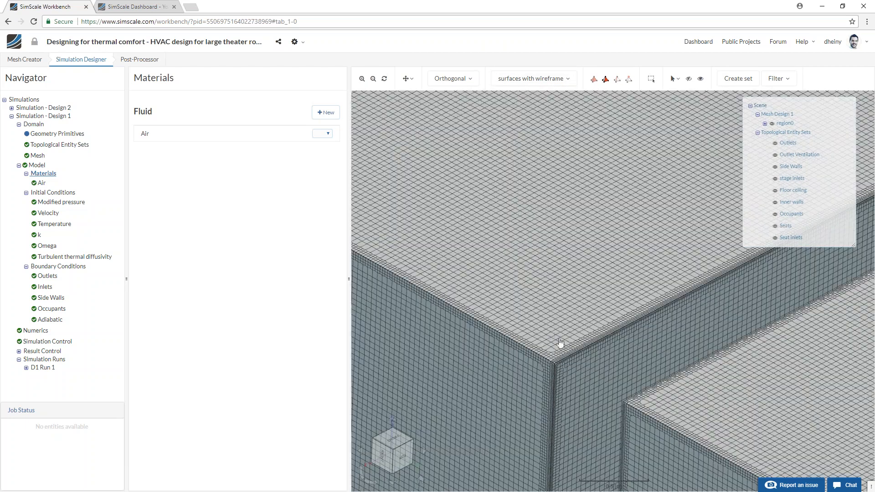
{"action": "scroll", "coordinate": [565, 351], "scroll_direction": "up", "scroll_amount": 2}
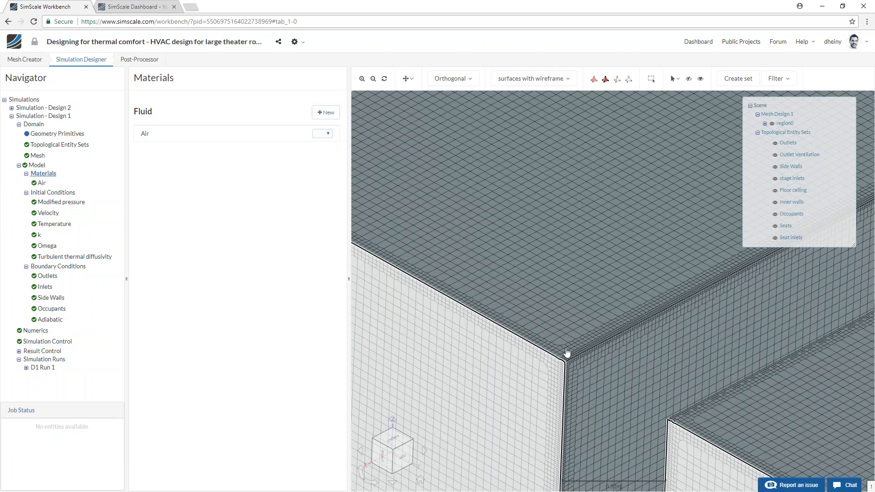
{"action": "scroll", "coordinate": [565, 351], "scroll_direction": "down", "scroll_amount": 5}
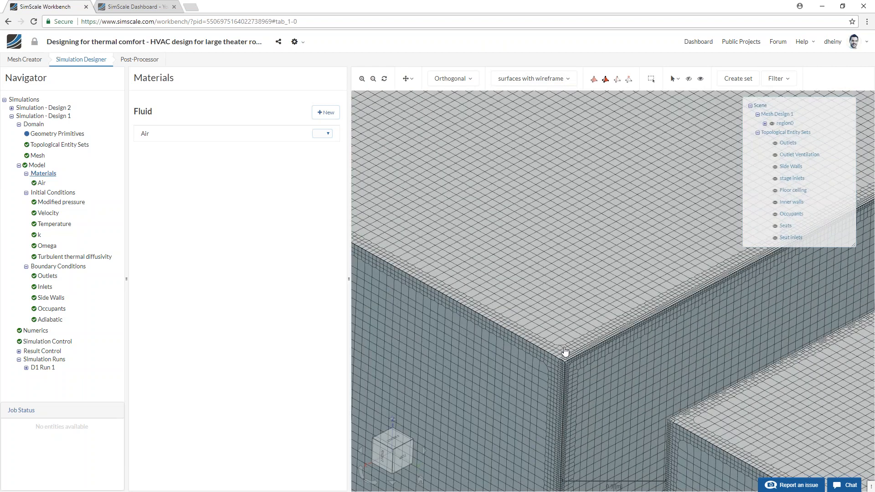
{"action": "scroll", "coordinate": [563, 348], "scroll_direction": "down", "scroll_amount": 5}
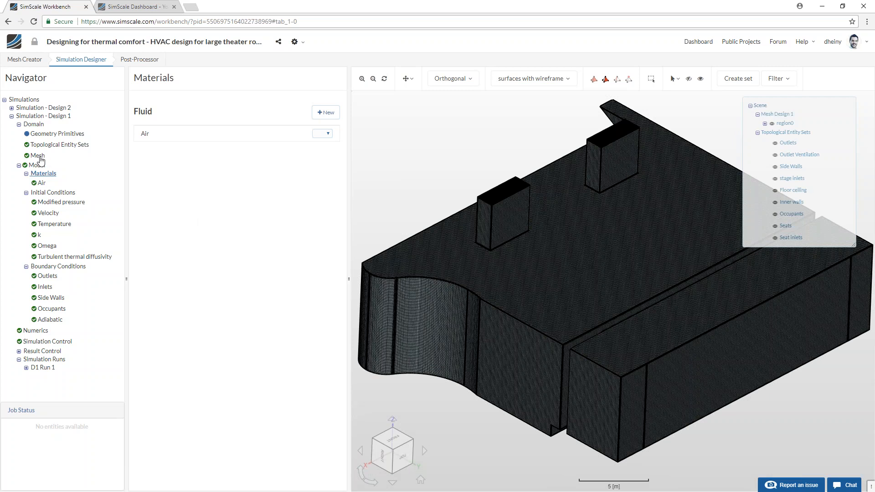
{"action": "left_click", "coordinate": [37, 157]}
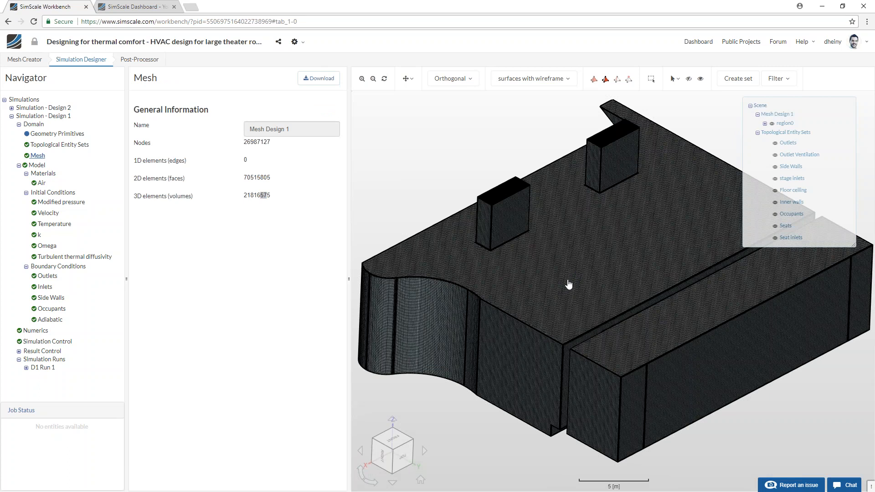
- Hide the ceiling of Mesh Design 1 and set the render mode to surfaces
{"action": "left_click_drag", "start_coordinate": [565, 268], "coordinate": [546, 291]}
{"action": "left_click", "coordinate": [546, 292]}
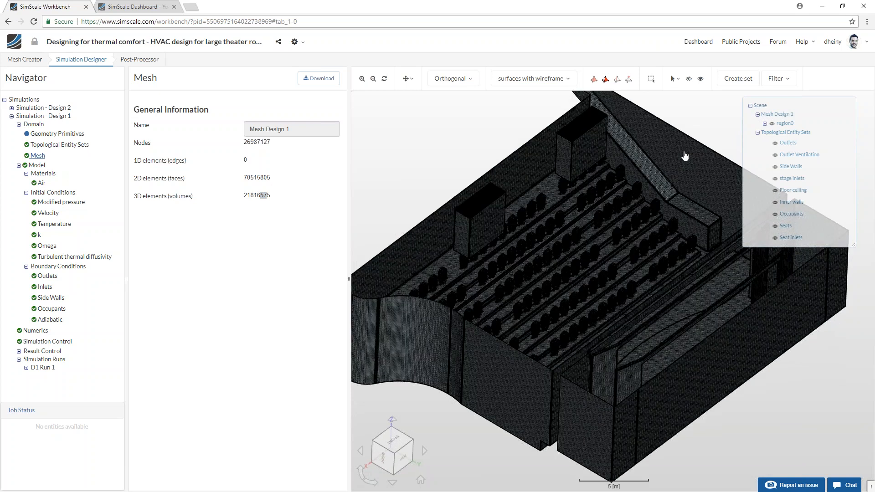
{"action": "left_click", "coordinate": [538, 79]}
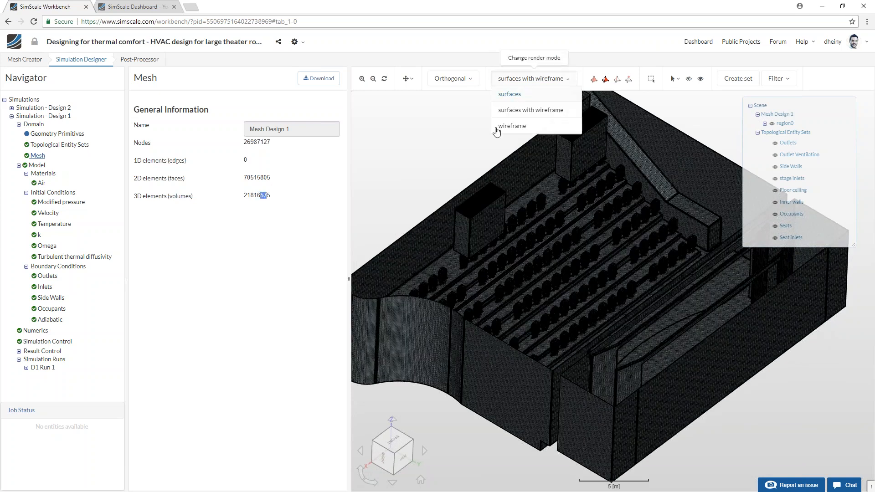
{"action": "left_click_drag", "start_coordinate": [452, 187], "coordinate": [452, 177]}
{"action": "right_click_drag", "start_coordinate": [452, 177], "coordinate": [483, 150]}
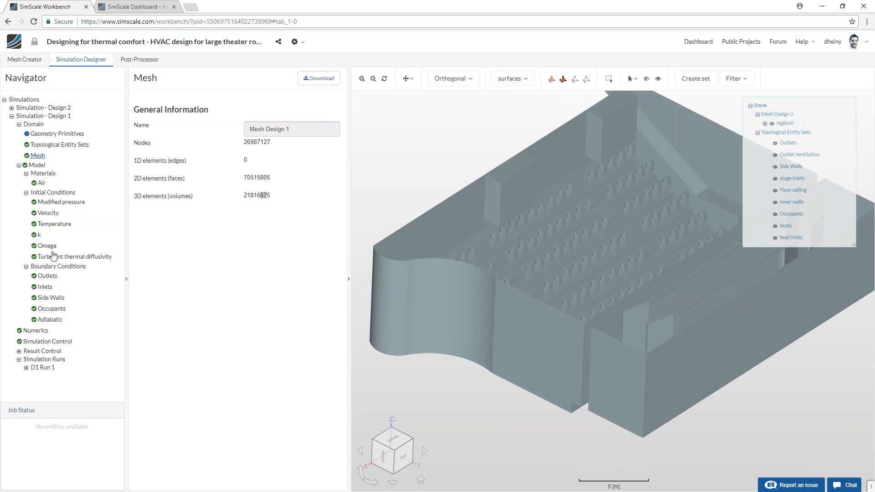
- Review the settings and assigned faces of Design 1's Outlets and Inlets boundary conditions
{"action": "left_click", "coordinate": [49, 276]}
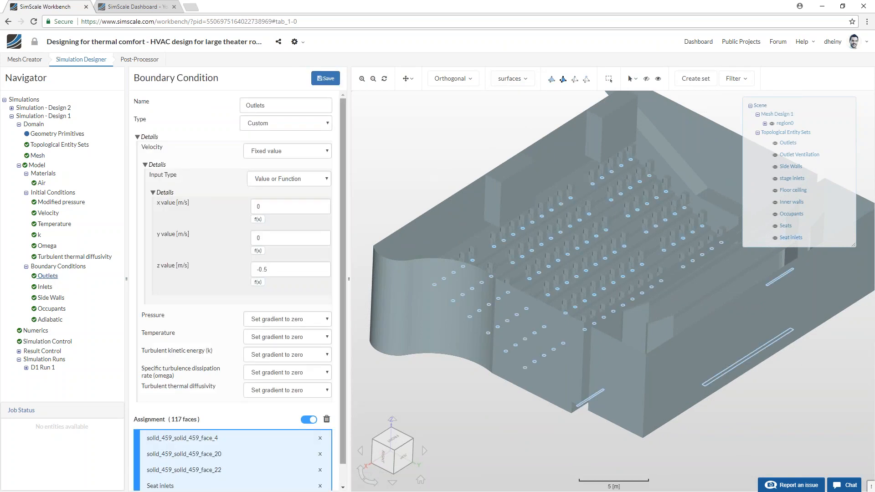
{"action": "left_click", "coordinate": [140, 137]}
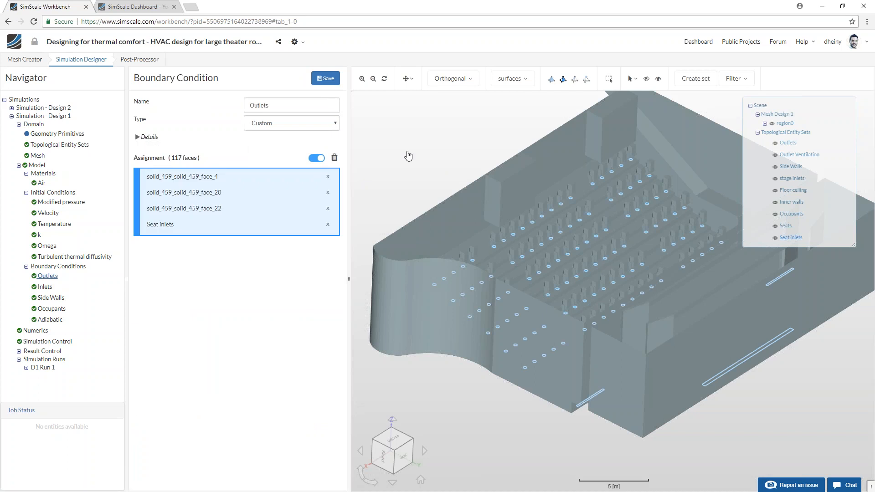
{"action": "left_click_drag", "start_coordinate": [420, 143], "coordinate": [425, 225]}
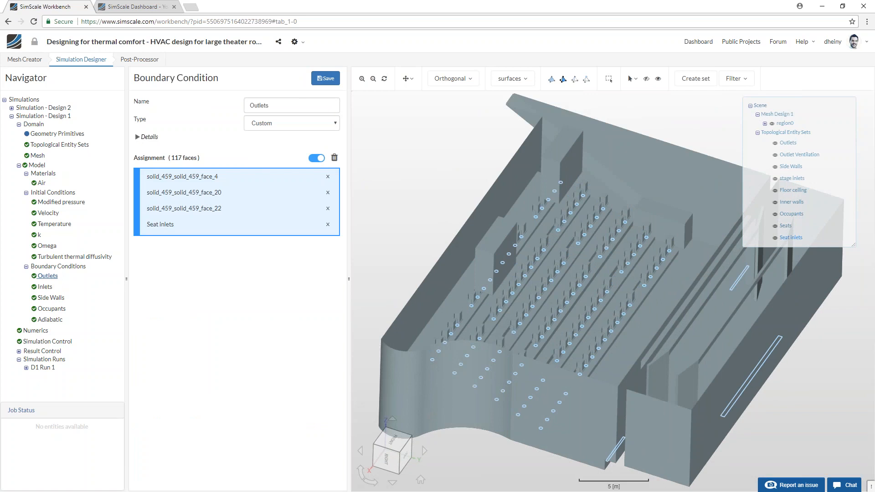
{"action": "left_click", "coordinate": [45, 287]}
{"action": "left_click_drag", "start_coordinate": [428, 196], "coordinate": [410, 173]}
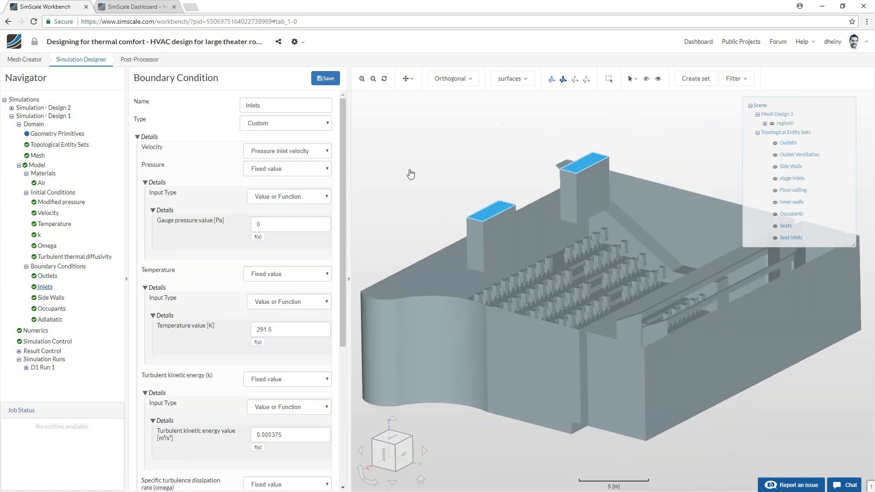
- Review the Side Walls and Occupants boundary conditions of Design 1 and their assigned faces
{"action": "left_click", "coordinate": [49, 298]}
{"action": "left_click_drag", "start_coordinate": [444, 165], "coordinate": [456, 152]}
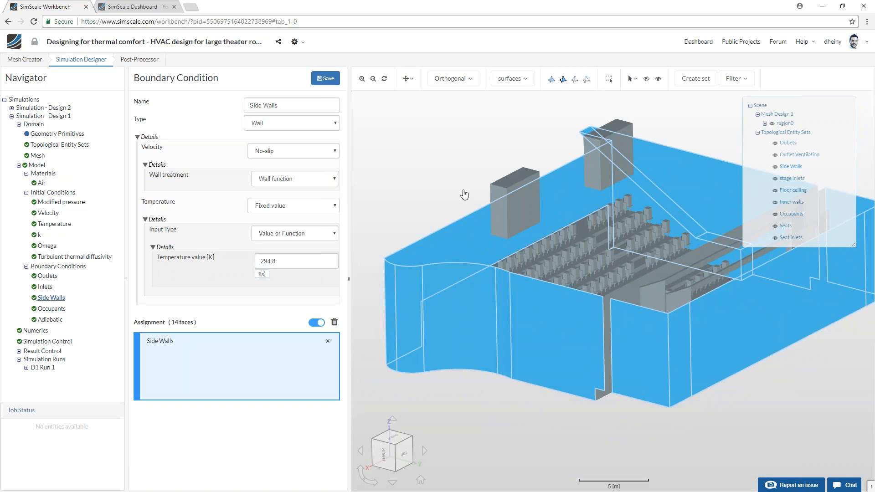
{"action": "left_click", "coordinate": [55, 309]}
{"action": "mouse_move", "coordinate": [477, 151]}
{"action": "left_mouse_down"}
{"action": "mouse_move", "coordinate": [450, 143]}
{"action": "mouse_move", "coordinate": [467, 163]}
{"action": "left_mouse_up"}
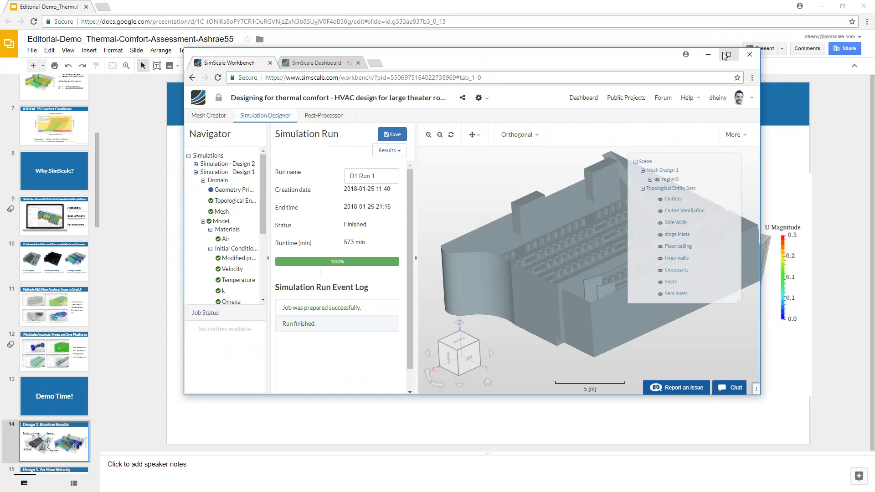
- Maximize the workbench to recheck the Inlets and Outlets boundary conditions, then return to the Design 1: Baseline Results slide
{"action": "left_click", "coordinate": [727, 54]}
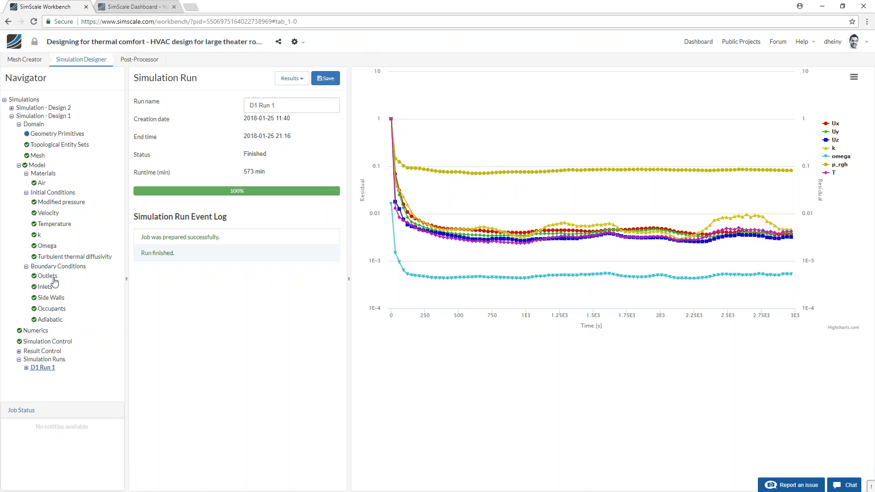
{"action": "left_click", "coordinate": [46, 288]}
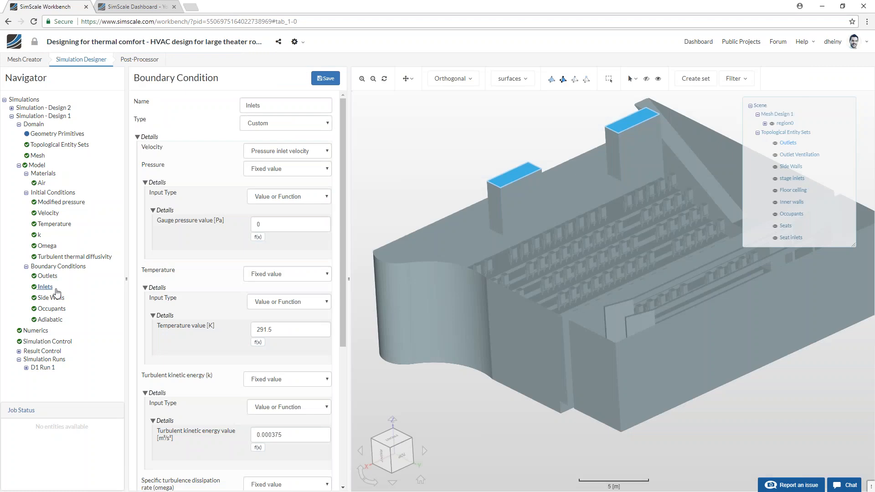
{"action": "left_click_drag", "start_coordinate": [428, 174], "coordinate": [424, 205]}
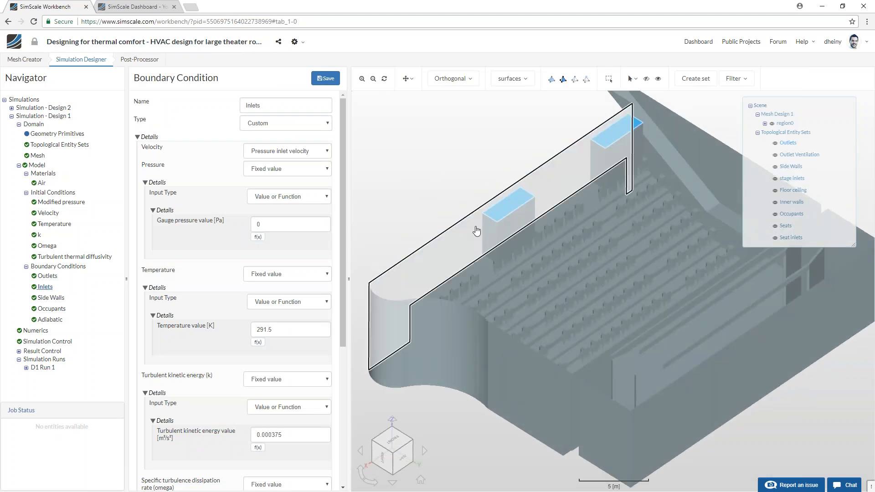
{"action": "left_click", "coordinate": [65, 277]}
{"action": "left_click_drag", "start_coordinate": [421, 217], "coordinate": [394, 171]}
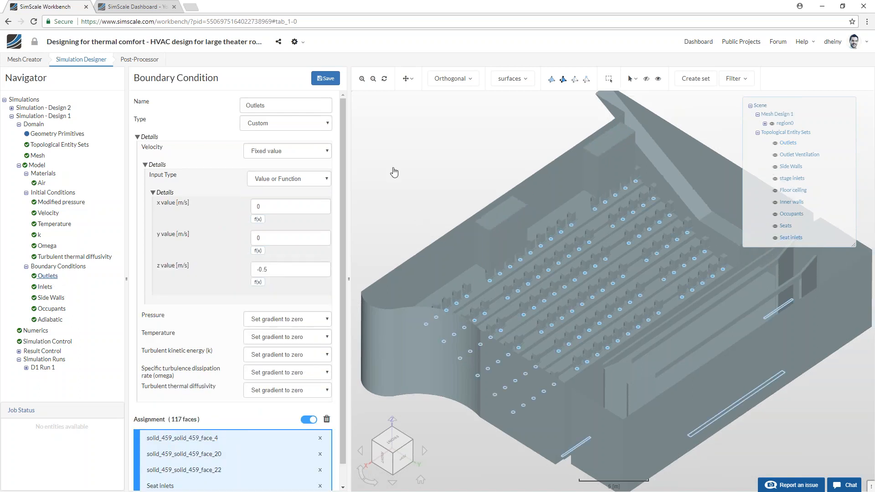
{"action": "left_click_drag", "start_coordinate": [412, 6], "coordinate": [874, 78]}
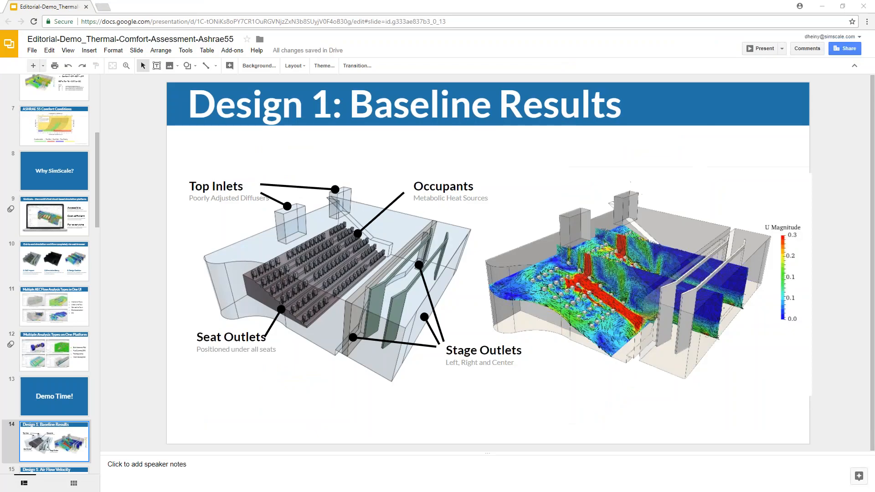